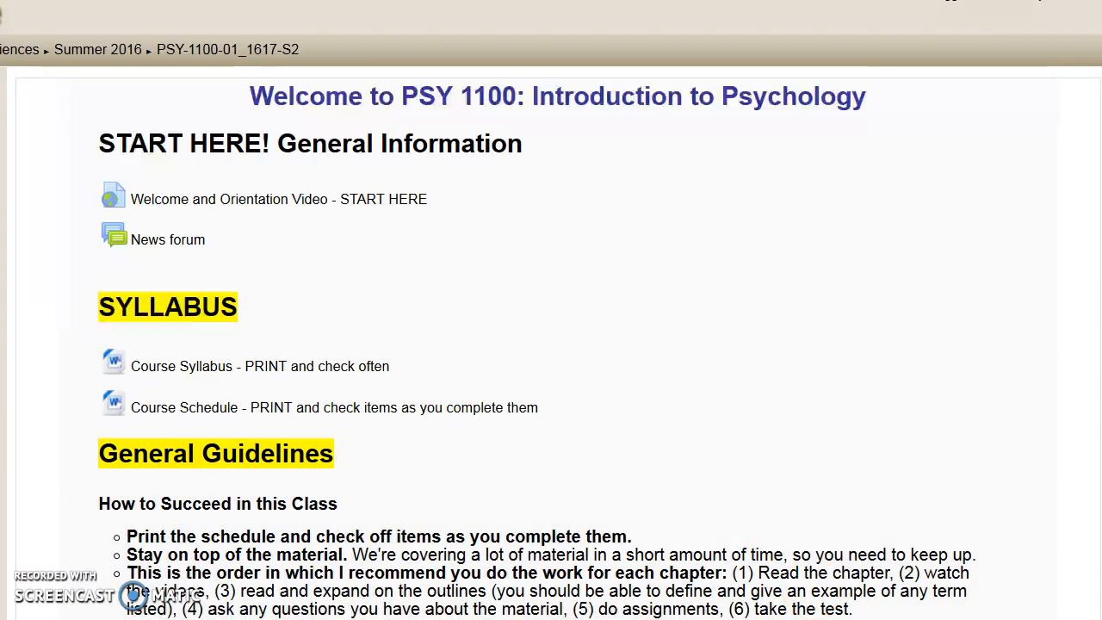
pyautogui.scroll(-5, 551, 345)
pyautogui.scroll(-5, 551, 344)
pyautogui.scroll(-3, 551, 344)
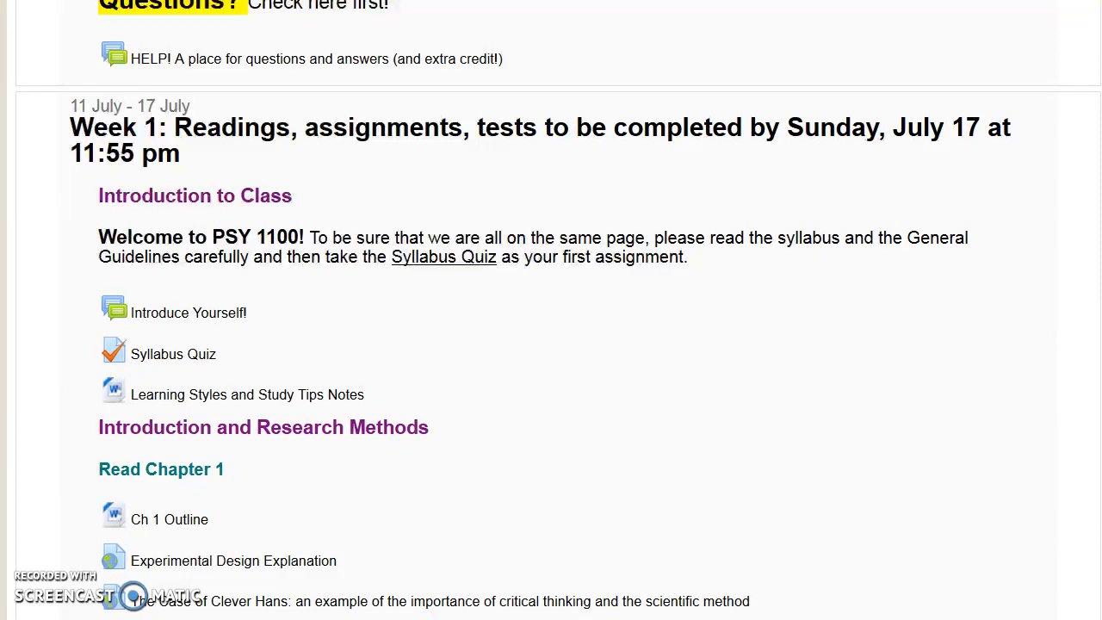
pyautogui.scroll(-2, 551, 310)
pyautogui.scroll(-2, 551, 310)
pyautogui.scroll(-2, 551, 310)
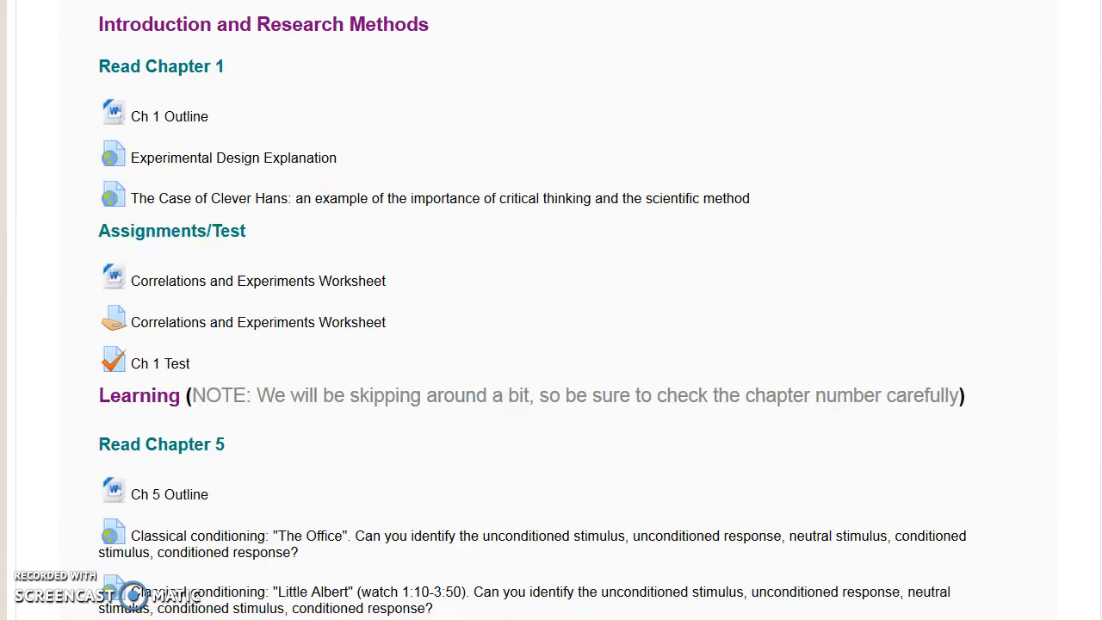
pyautogui.scroll(-10, 551, 310)
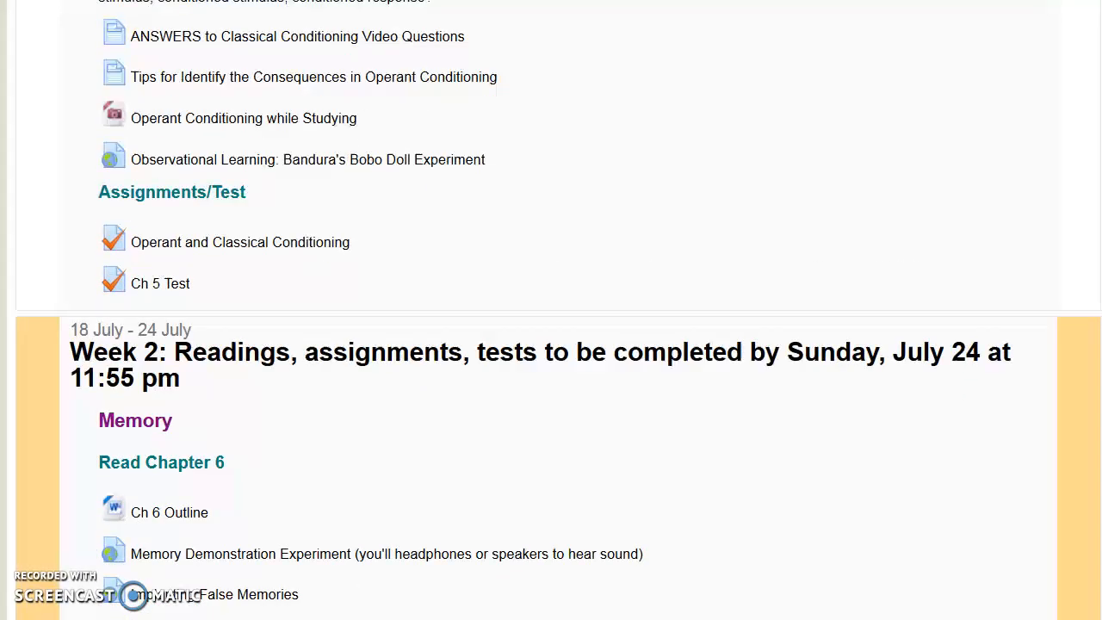
pyautogui.scroll(-5, 551, 309)
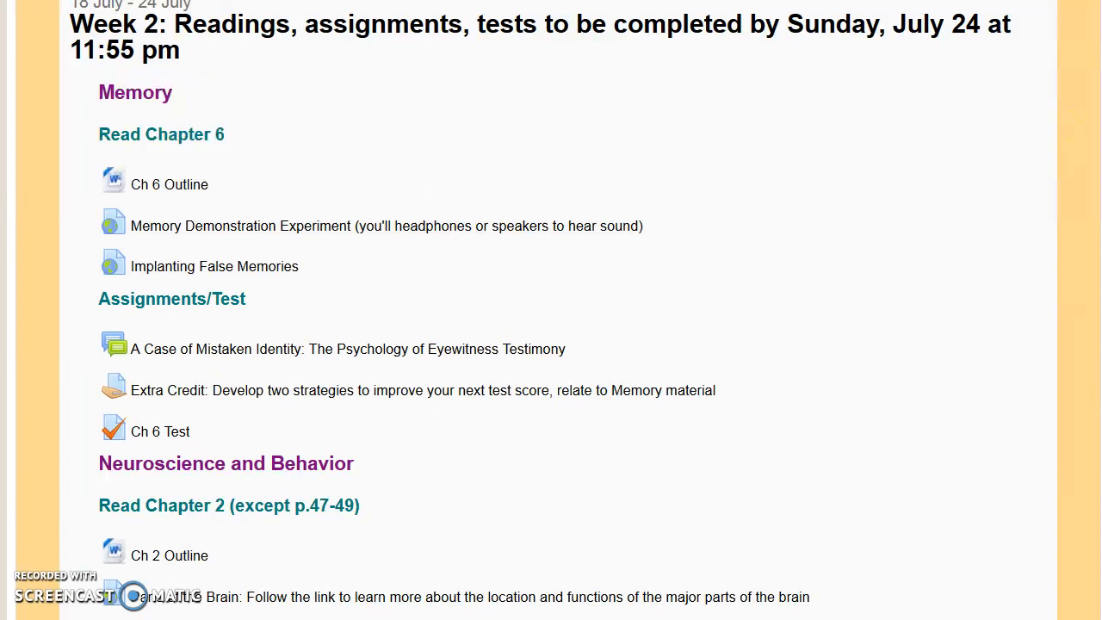
pyautogui.scroll(-1, 551, 310)
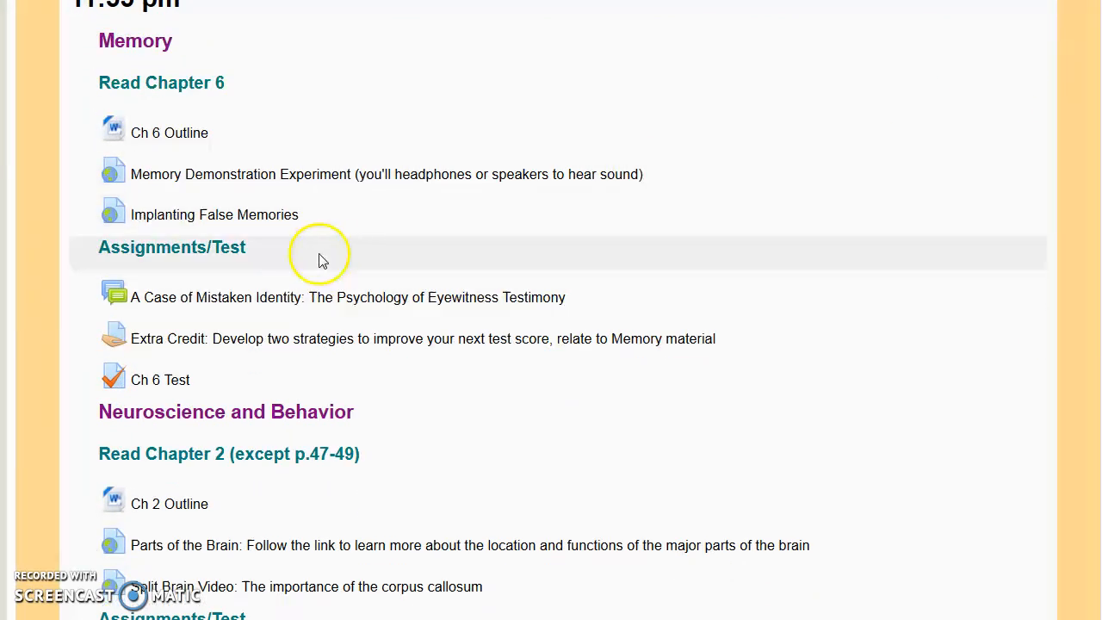
# Return from the eyewitness testimony forum to the course page and enter the "My Lobotomy" forum.
pyautogui.click(284, 299)
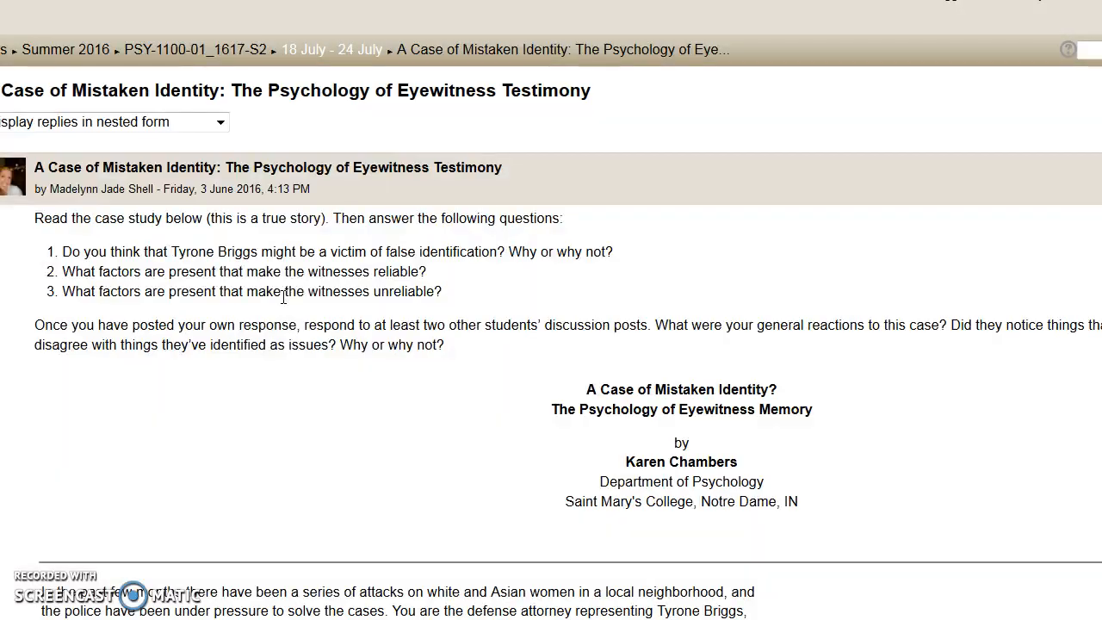
pyautogui.scroll(-5, 720, 217)
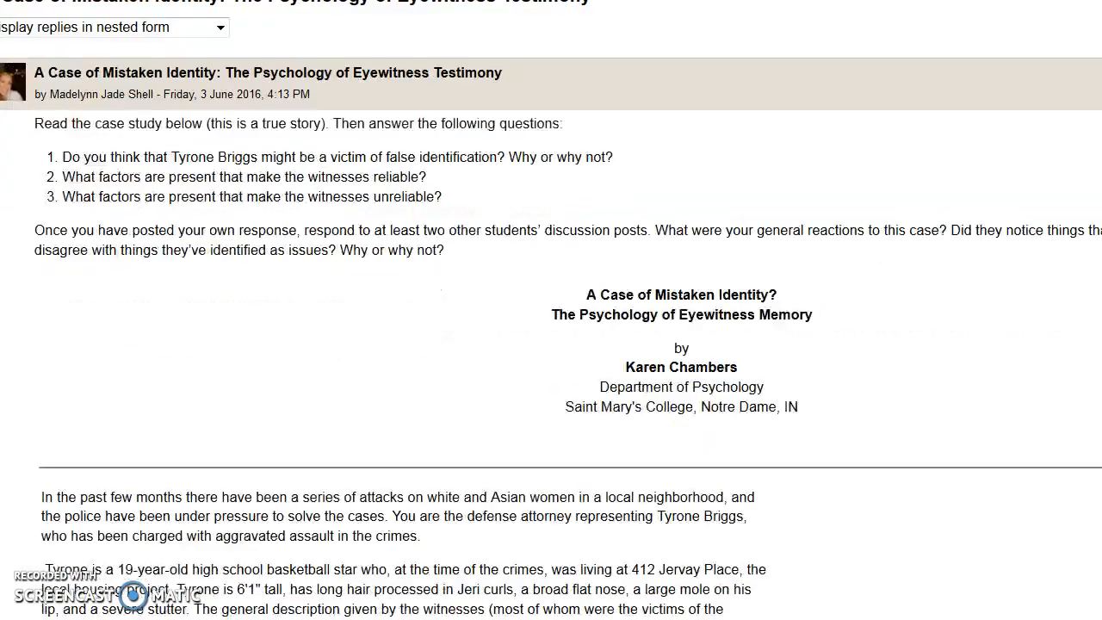
pyautogui.scroll(-1, 551, 310)
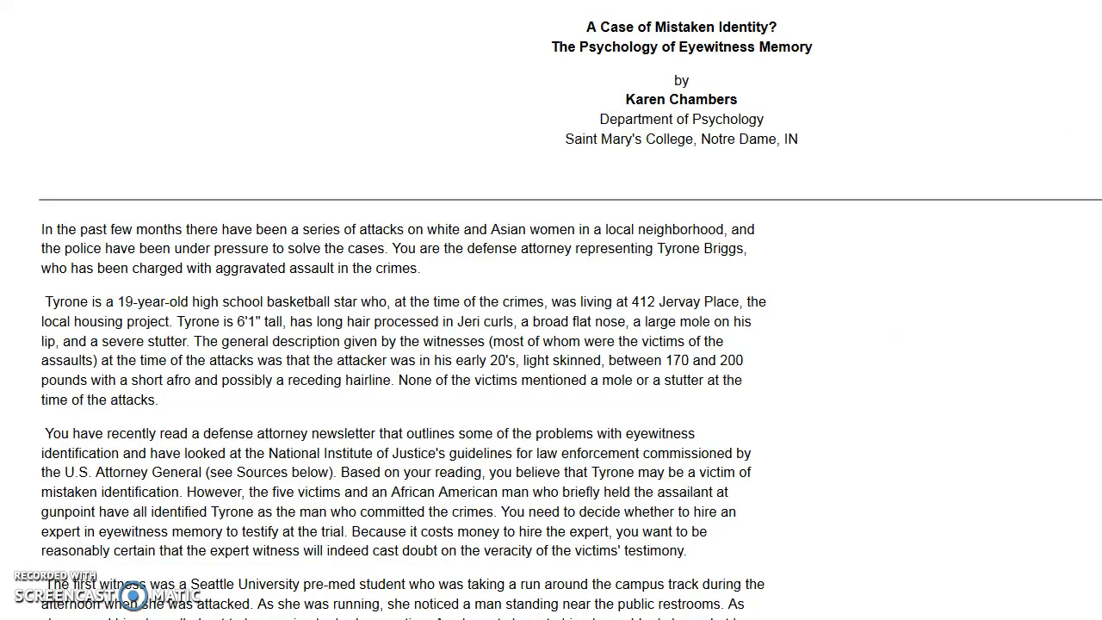
pyautogui.scroll(-5, 551, 309)
pyautogui.scroll(-5, 550, 310)
pyautogui.scroll(-5, 551, 310)
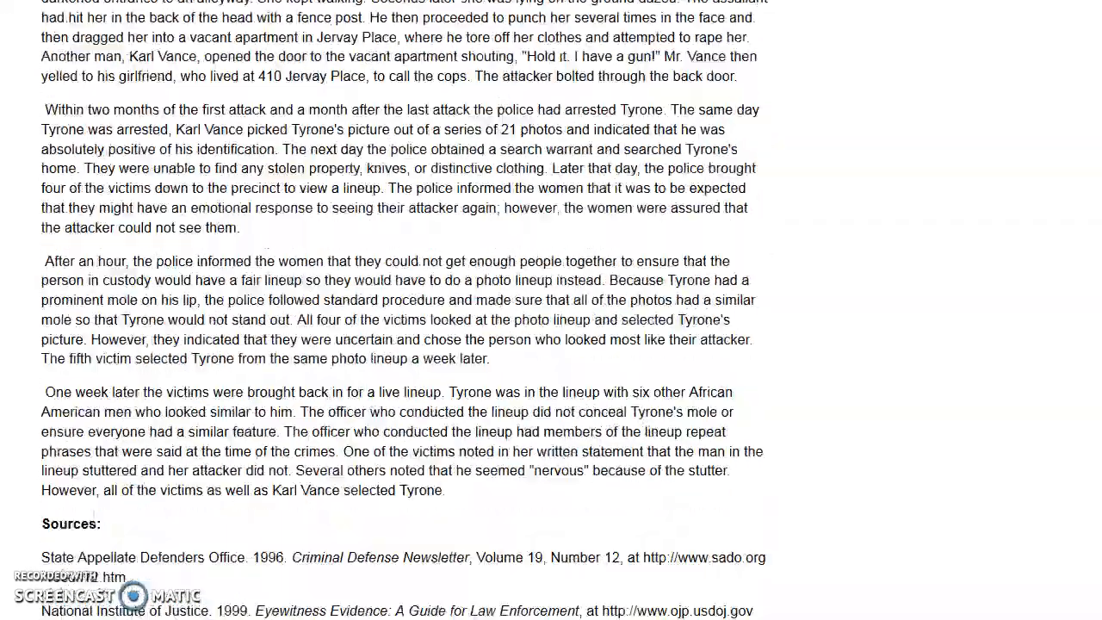
pyautogui.scroll(-5, 550, 310)
pyautogui.scroll(-4, 551, 310)
pyautogui.scroll(5, 551, 310)
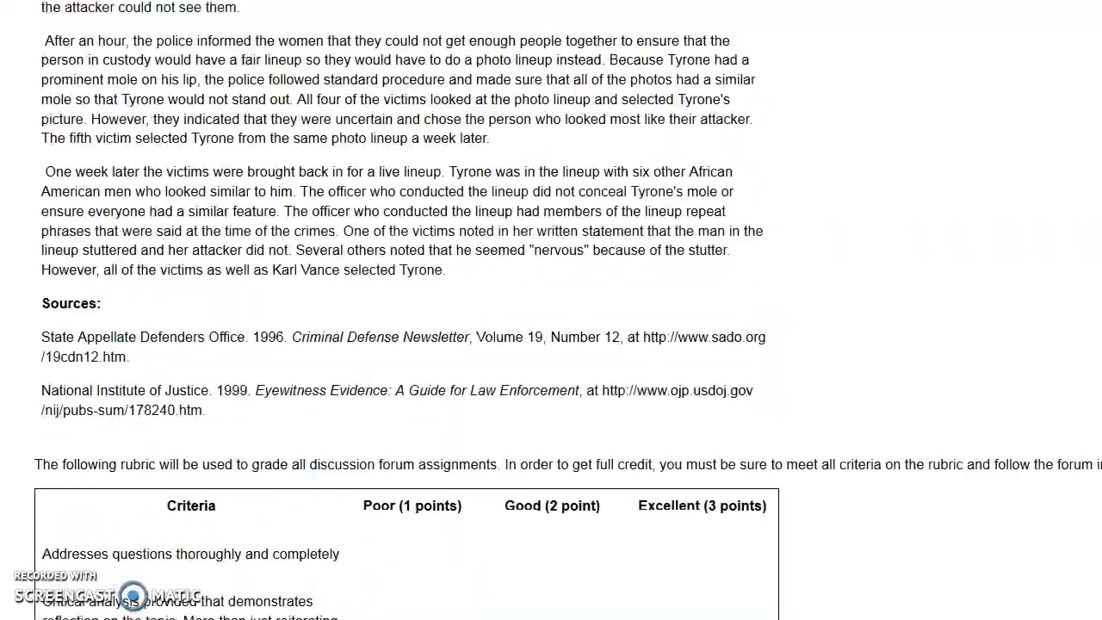
pyautogui.scroll(8, 551, 310)
pyautogui.scroll(5, 550, 309)
pyautogui.scroll(5, 551, 310)
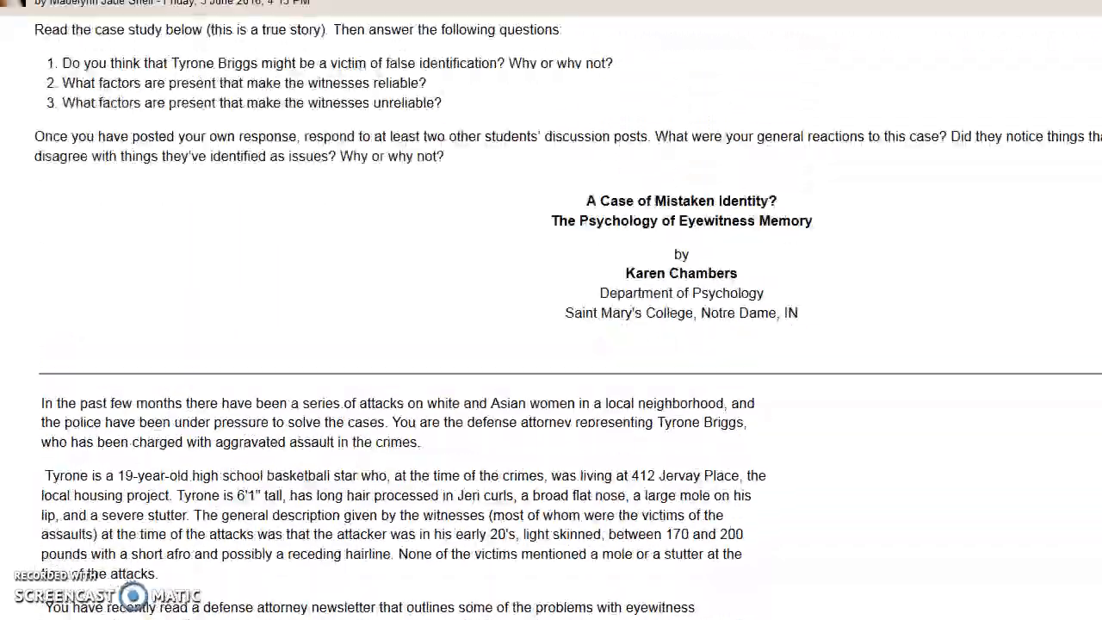
pyautogui.scroll(-2, 551, 309)
pyautogui.scroll(-5, 551, 310)
pyautogui.scroll(-4, 551, 310)
pyautogui.scroll(-4, 551, 310)
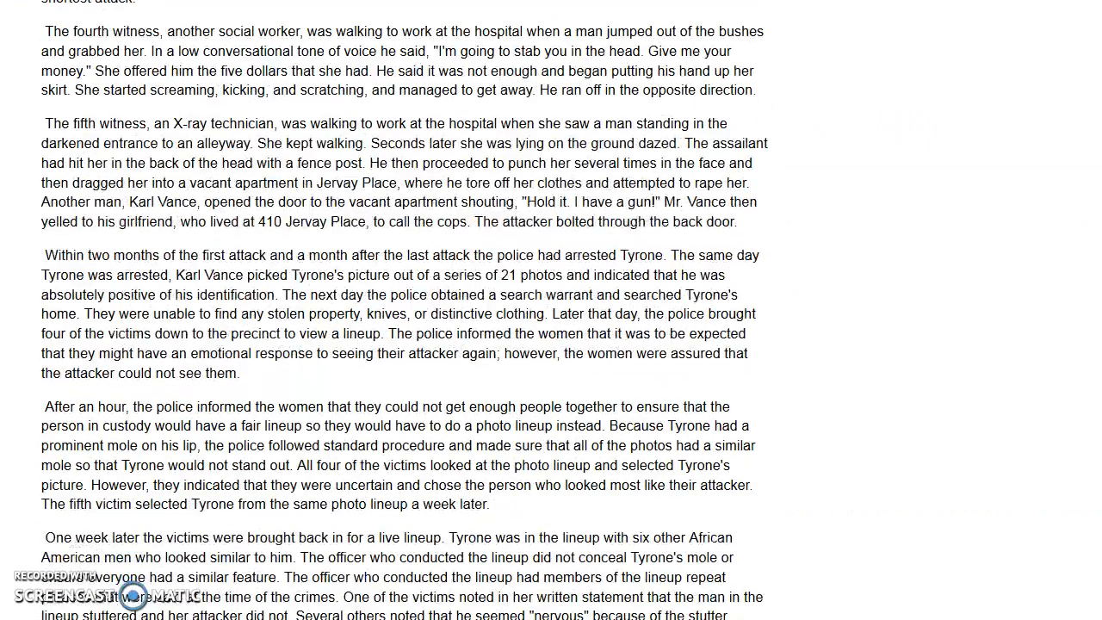
pyautogui.scroll(-4, 551, 310)
pyautogui.scroll(-3, 551, 310)
pyautogui.scroll(-2, 551, 310)
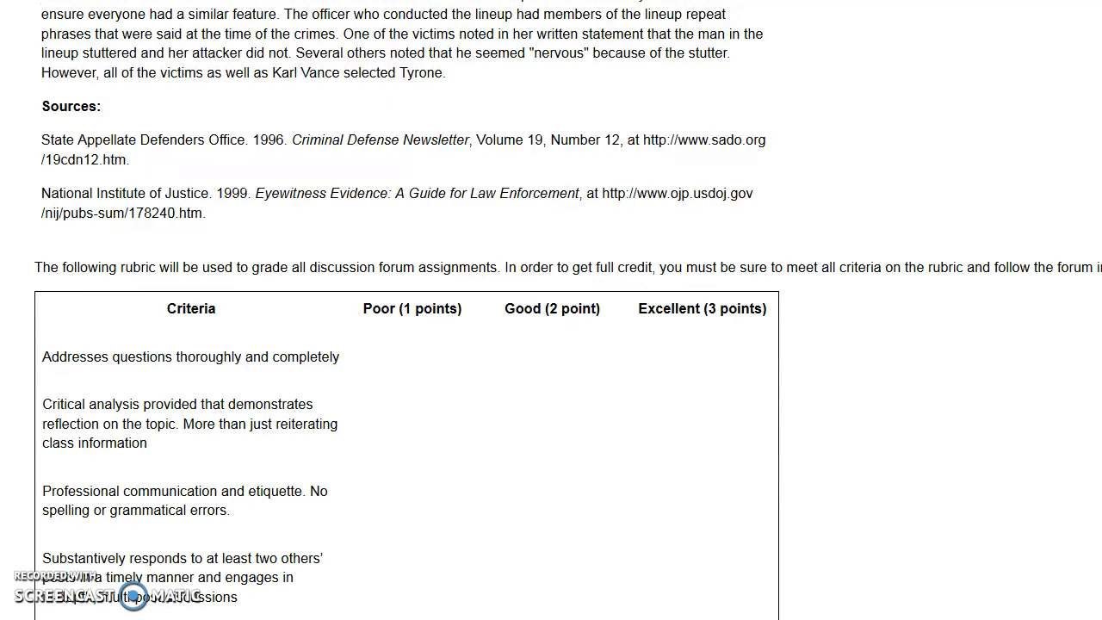
pyautogui.scroll(-1, 534, 362)
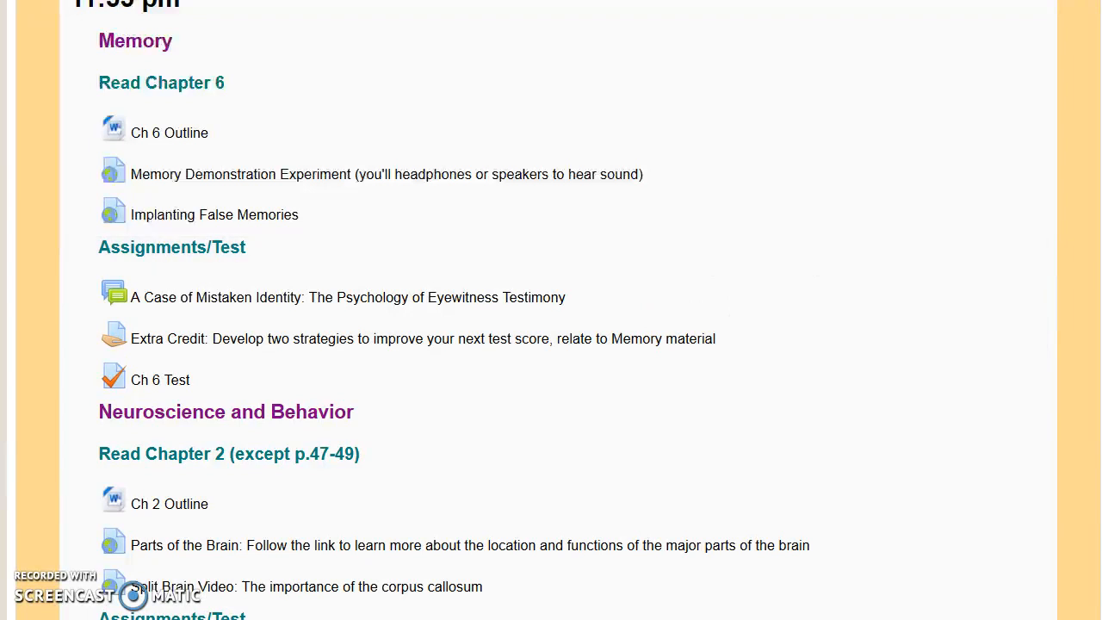
pyautogui.scroll(-4, 551, 344)
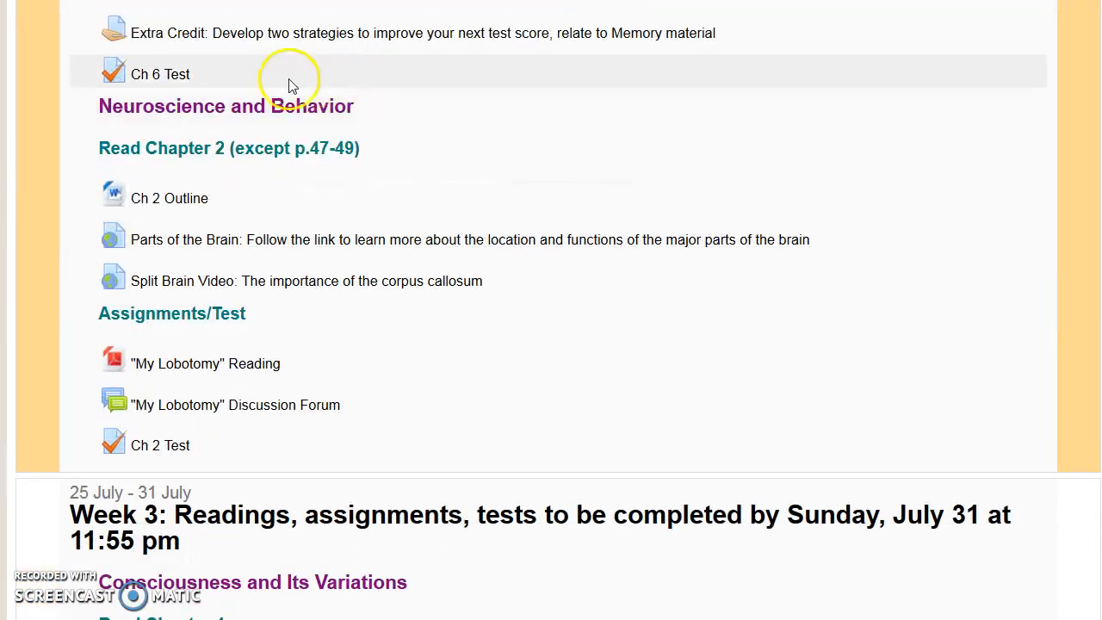
pyautogui.click(267, 35)
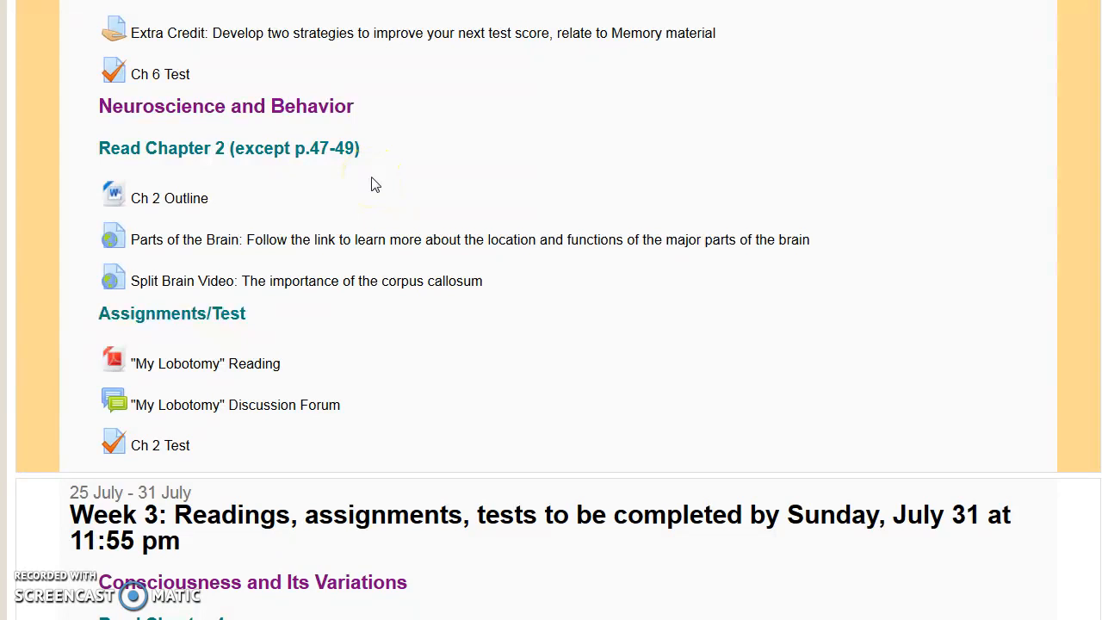
pyautogui.click(310, 153)
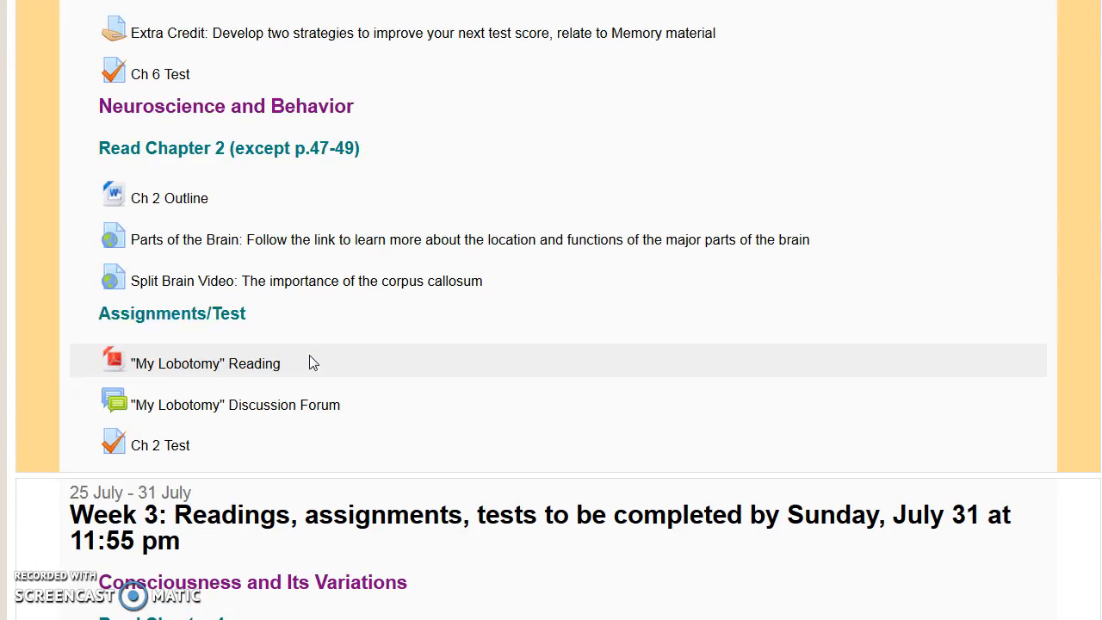
pyautogui.click(221, 410)
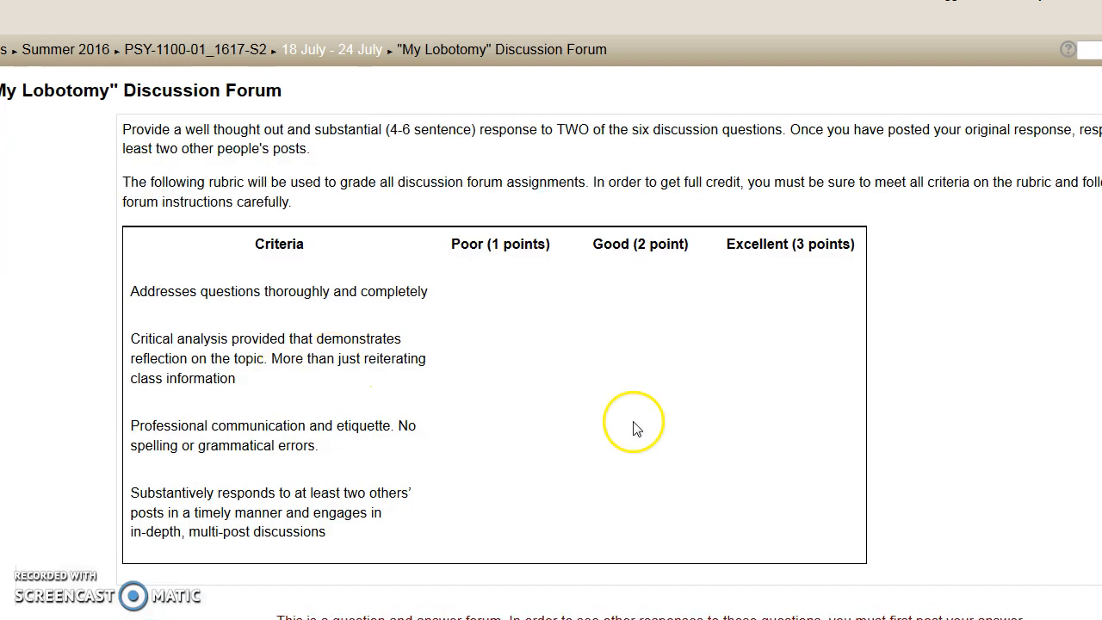
pyautogui.scroll(-3, 635, 428)
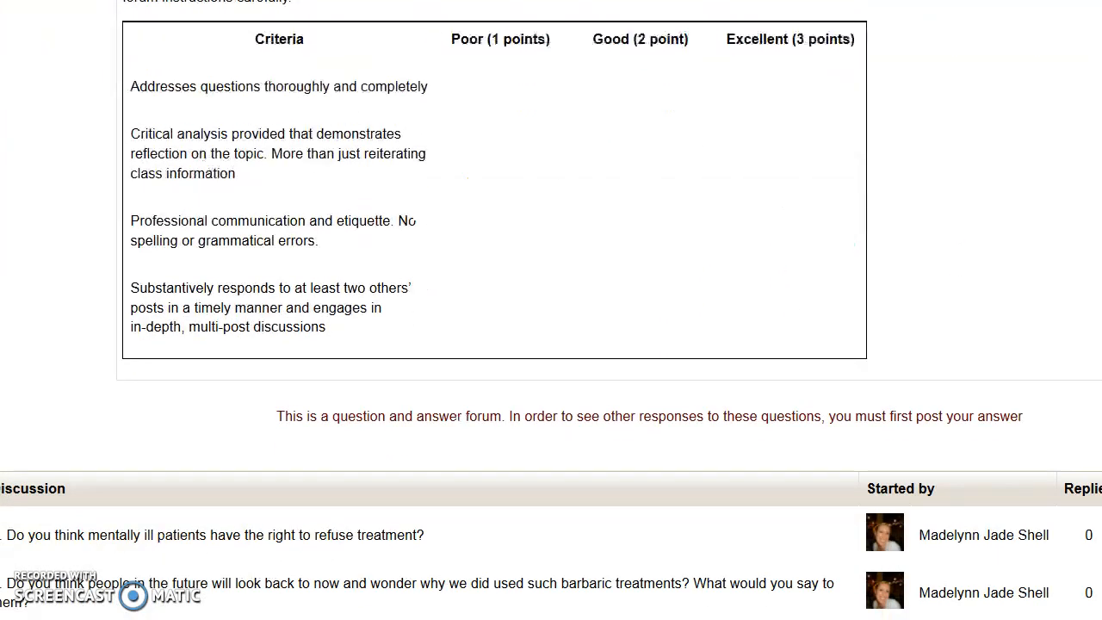
pyautogui.scroll(-4, 371, 225)
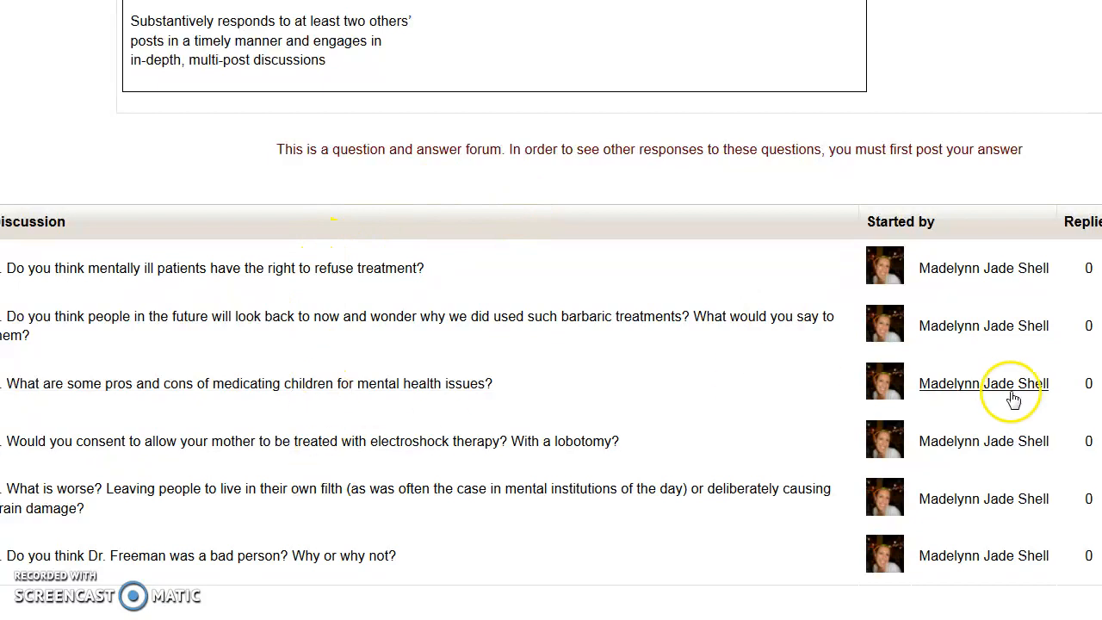
pyautogui.scroll(6, 1013, 398)
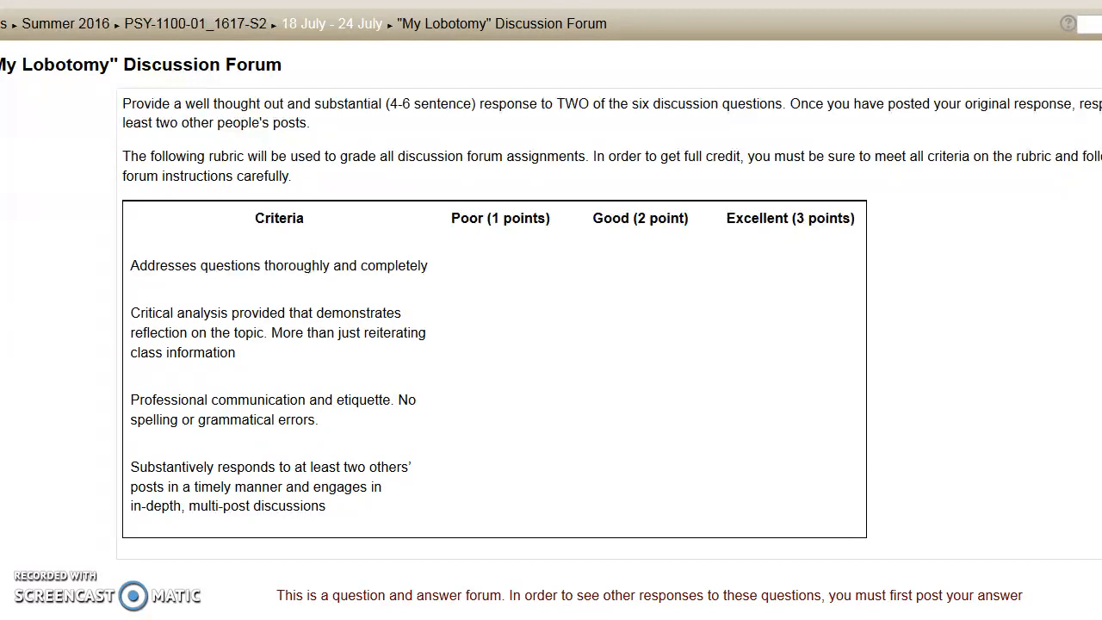
# Use the '18 July - 24 July' breadcrumb to return to the Week 2 course section.
pyautogui.click(198, 24)
pyautogui.scroll(-5, 551, 258)
pyautogui.scroll(-3, 634, 318)
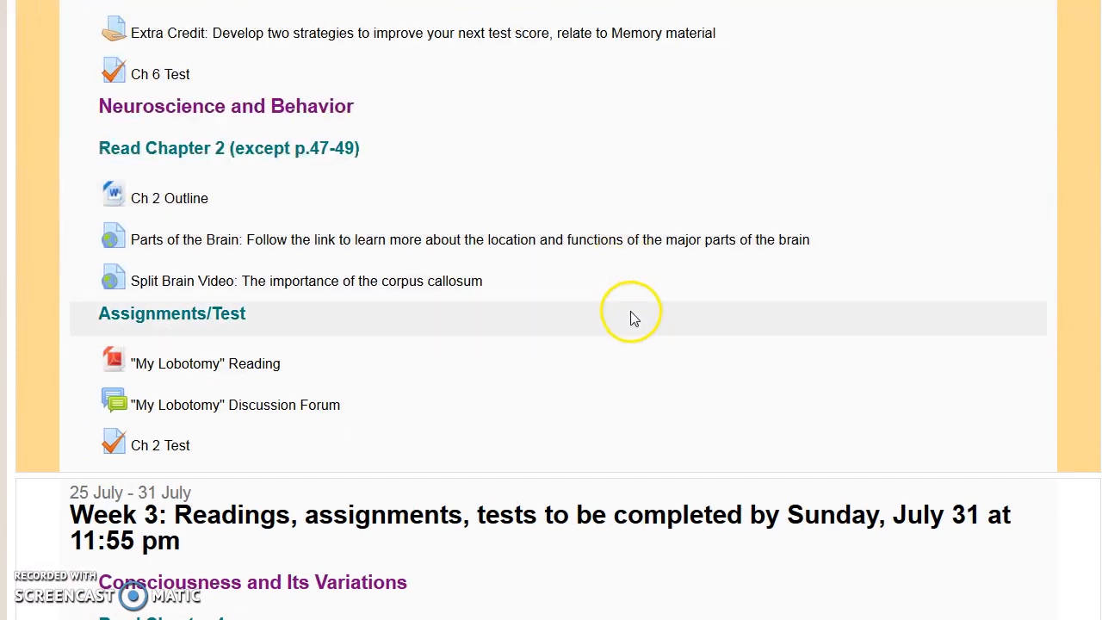